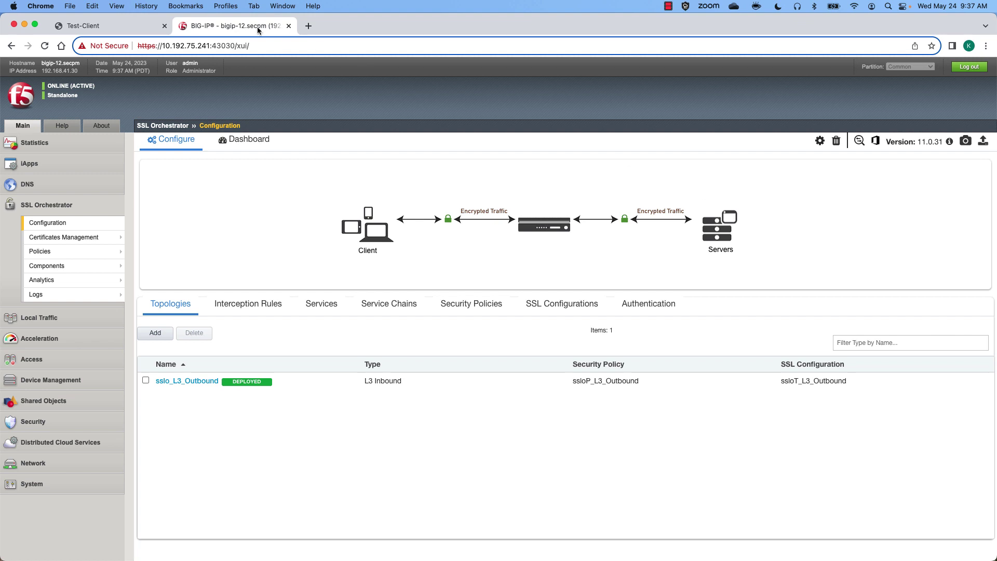
Switch to the Test-Client's McAfee Web Gateway console and examine the settings of its L2 transparent port redirect, then cancel the edit.
click(111, 31)
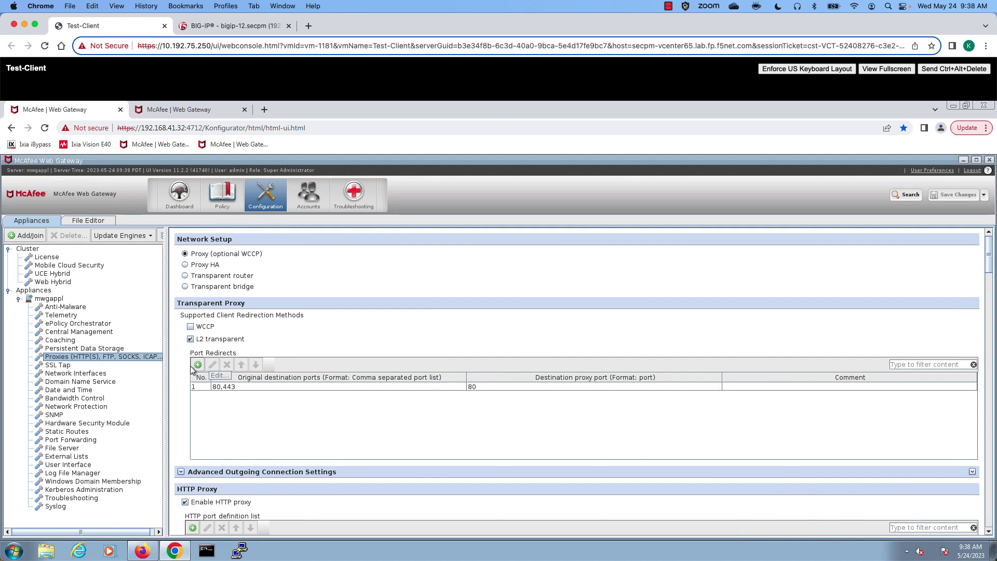
click(227, 387)
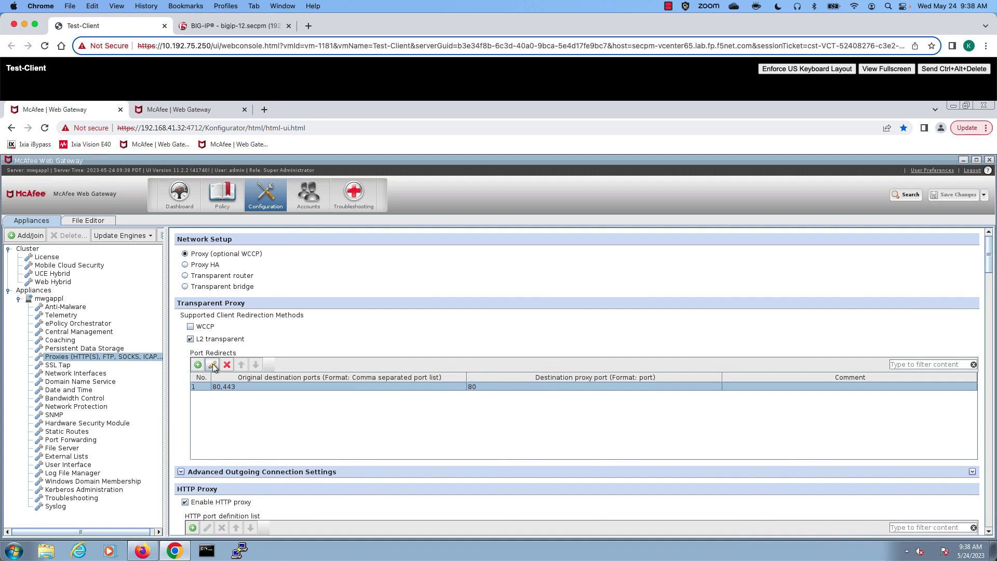
click(212, 366)
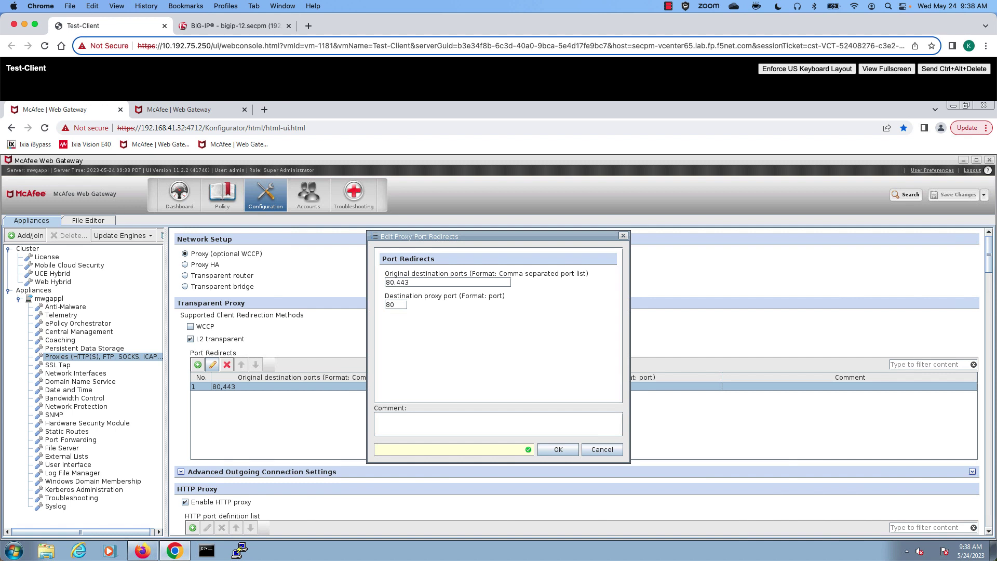
click(611, 451)
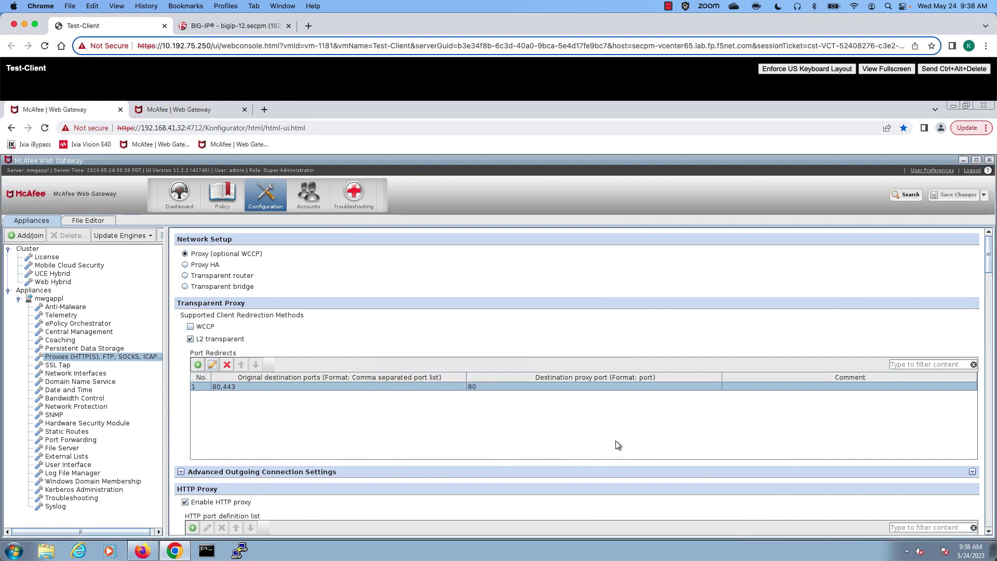
Examine the gateway's network interface settings, checking the IPv4 configuration of eth0, eth2 and eth3.
click(93, 375)
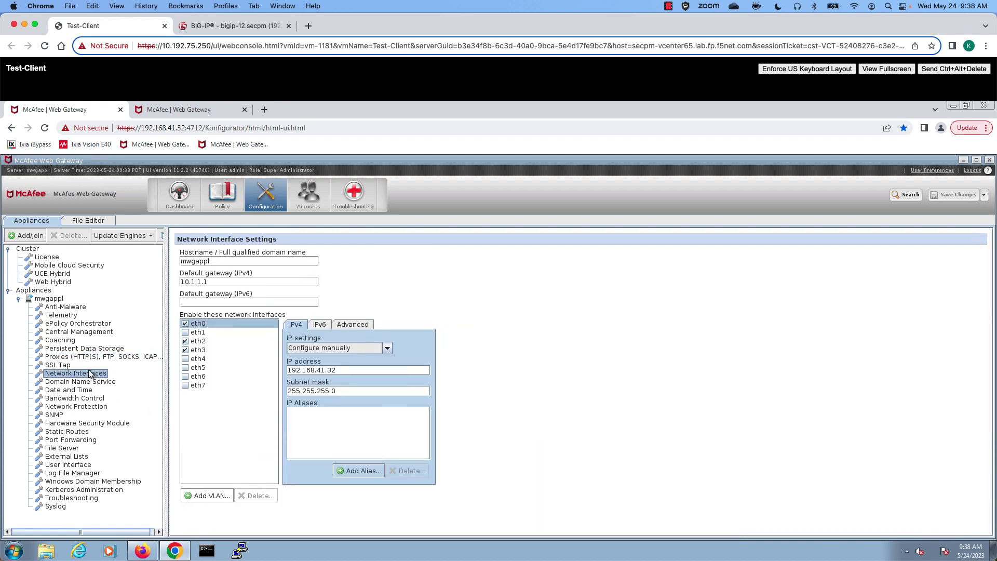
click(197, 343)
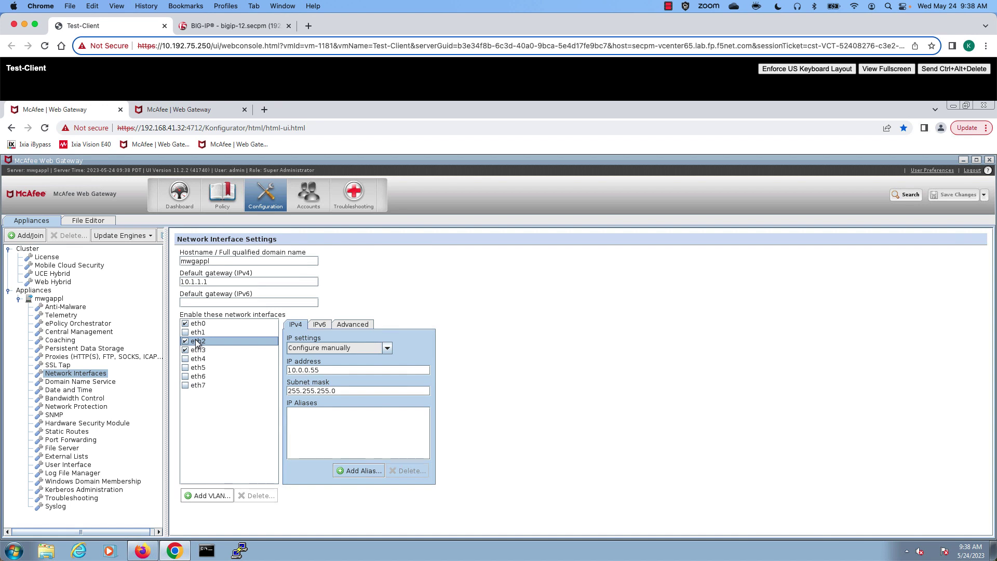
click(197, 324)
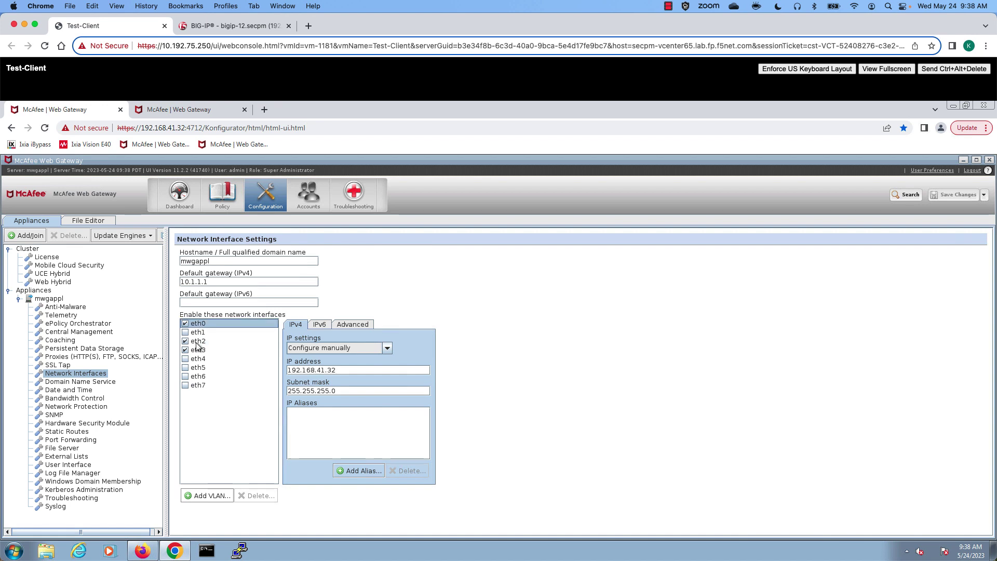
click(197, 343)
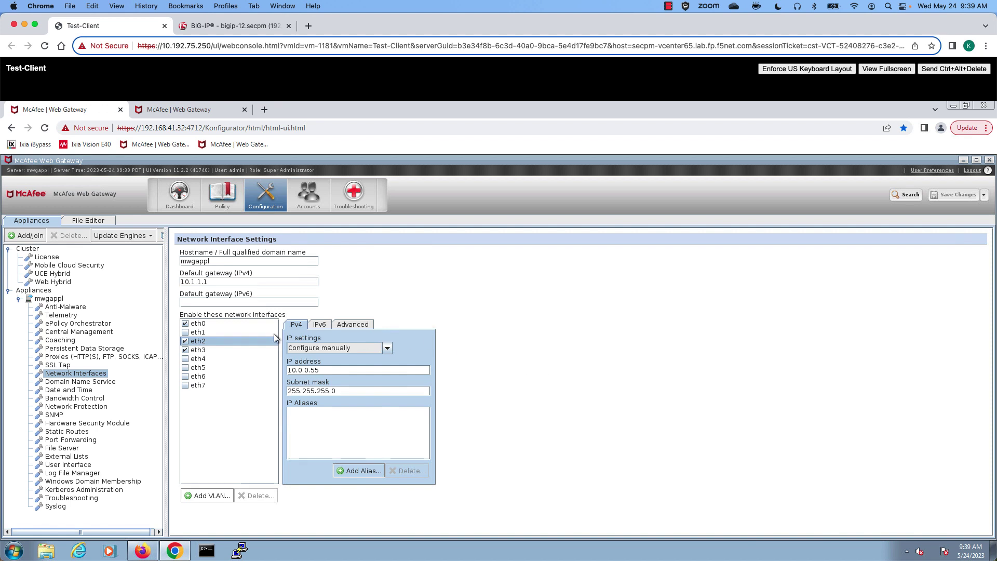
click(186, 351)
click(191, 352)
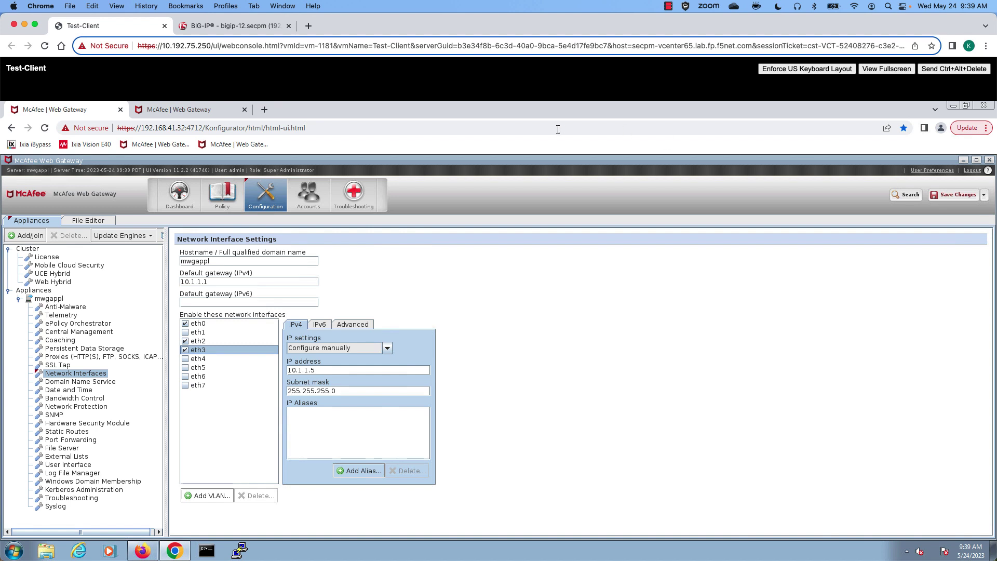
Switch to the BIG-IP console and review its network VLANs and Self IPs.
click(233, 27)
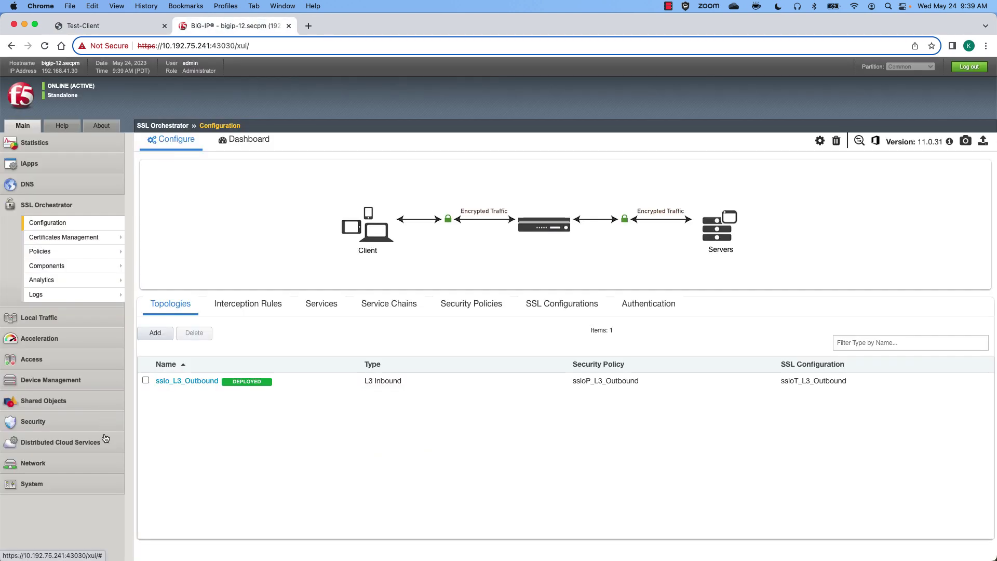
click(42, 466)
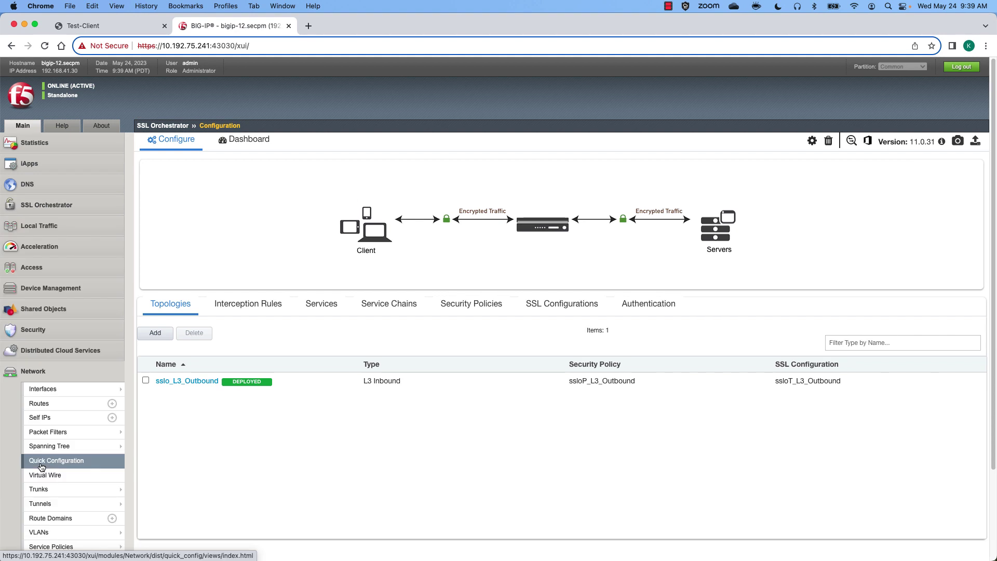
click(39, 535)
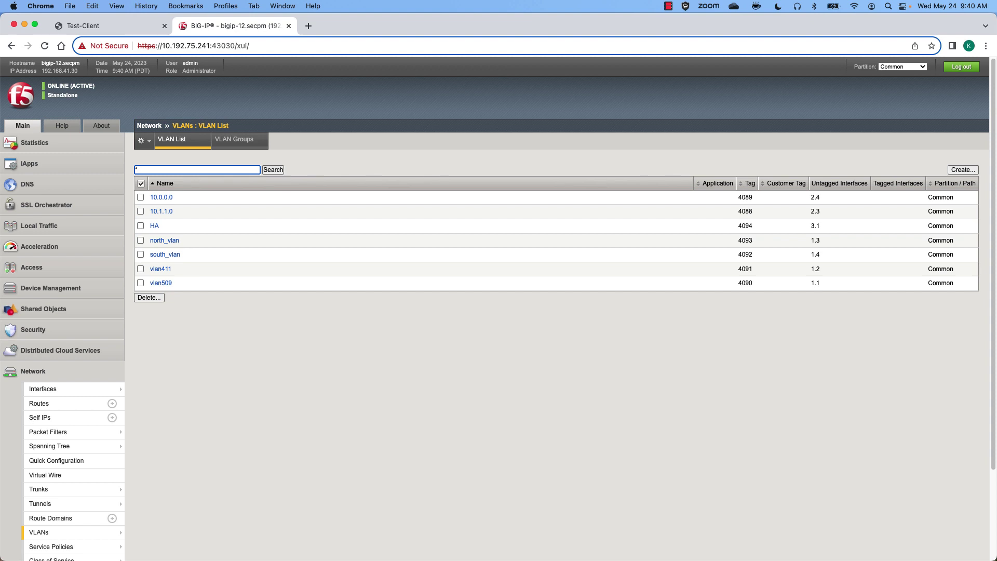
click(75, 418)
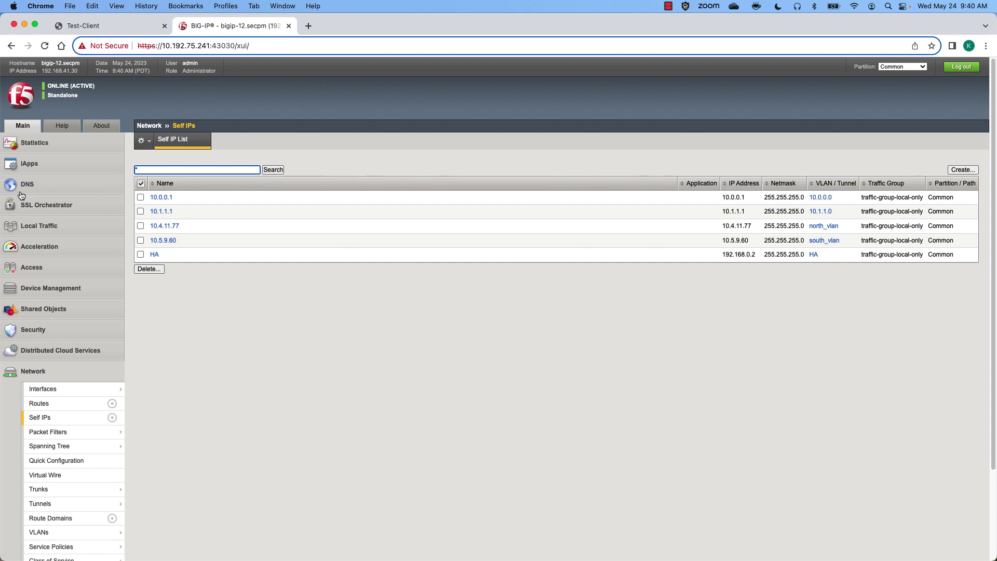
Start a new SSL Orchestrator service from the Inline HTTP template McAfee Secure Web Gateway HTTP Proxy.
click(51, 208)
click(55, 223)
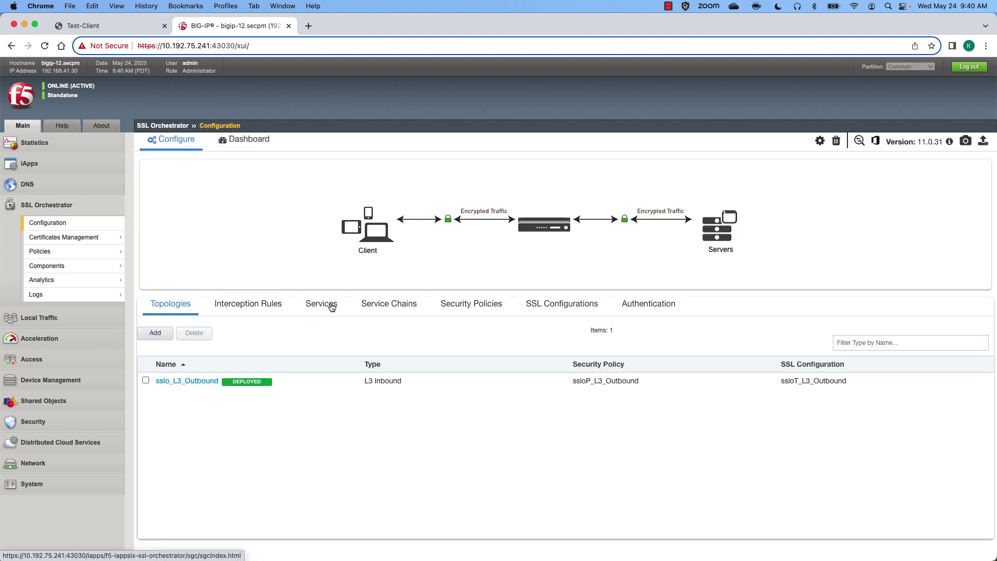
click(330, 306)
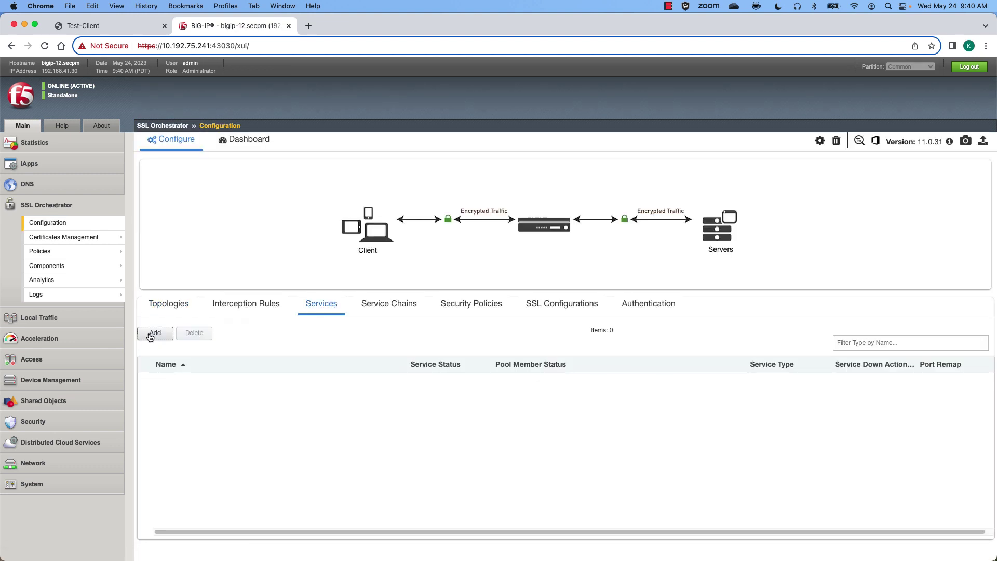
click(151, 335)
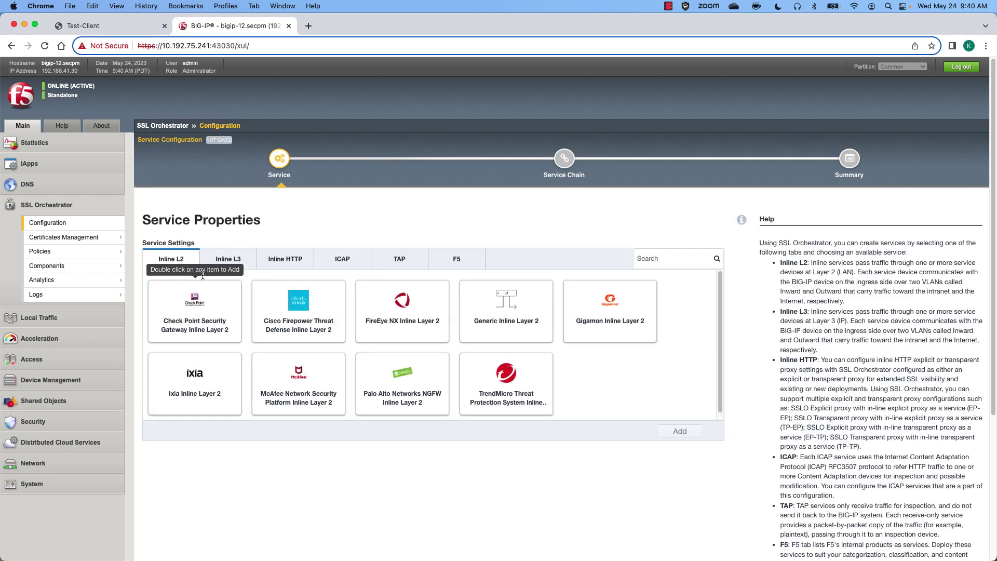
click(292, 257)
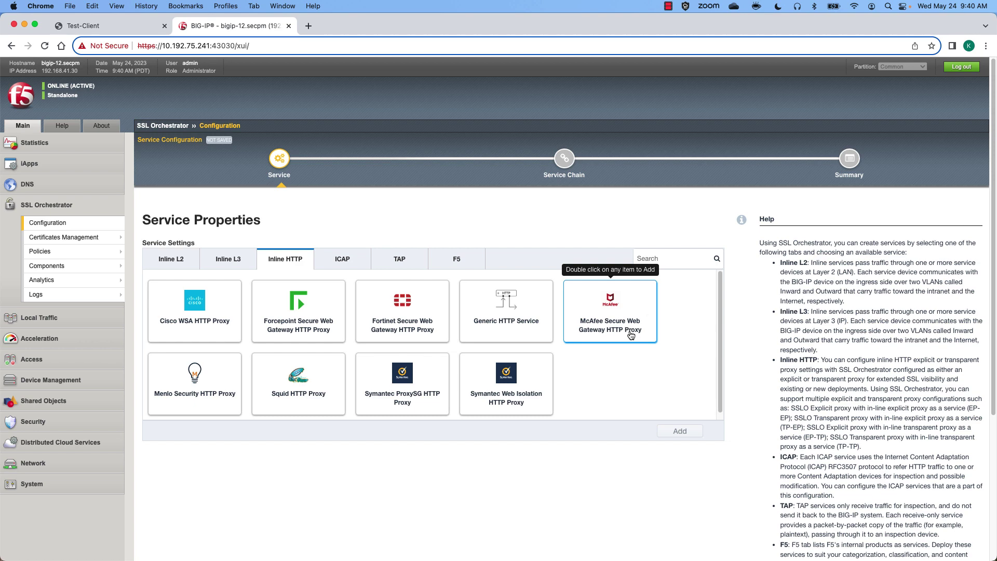
double_click(637, 310)
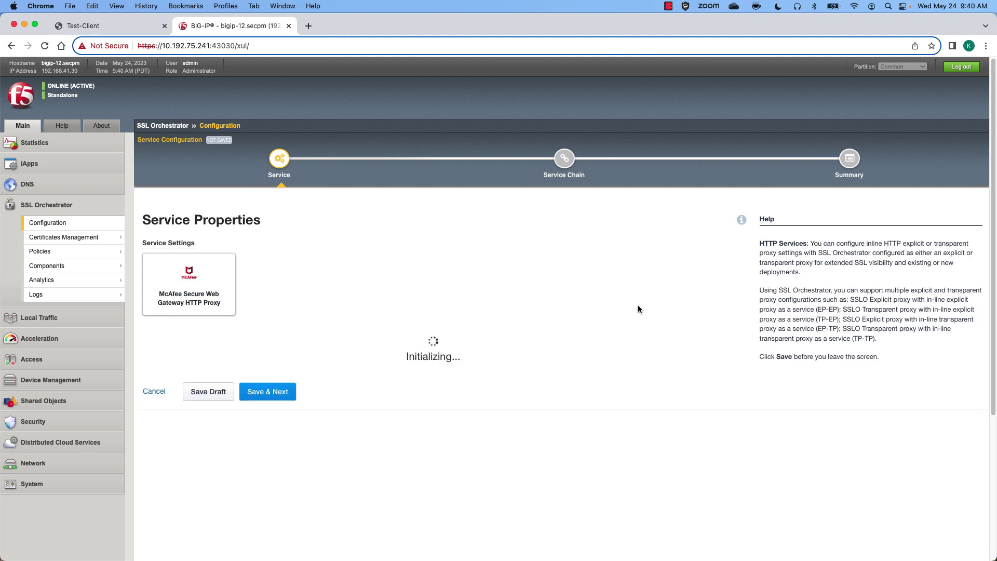
Name the new service MWG after the ssloS_ prefix.
text(MCAF)
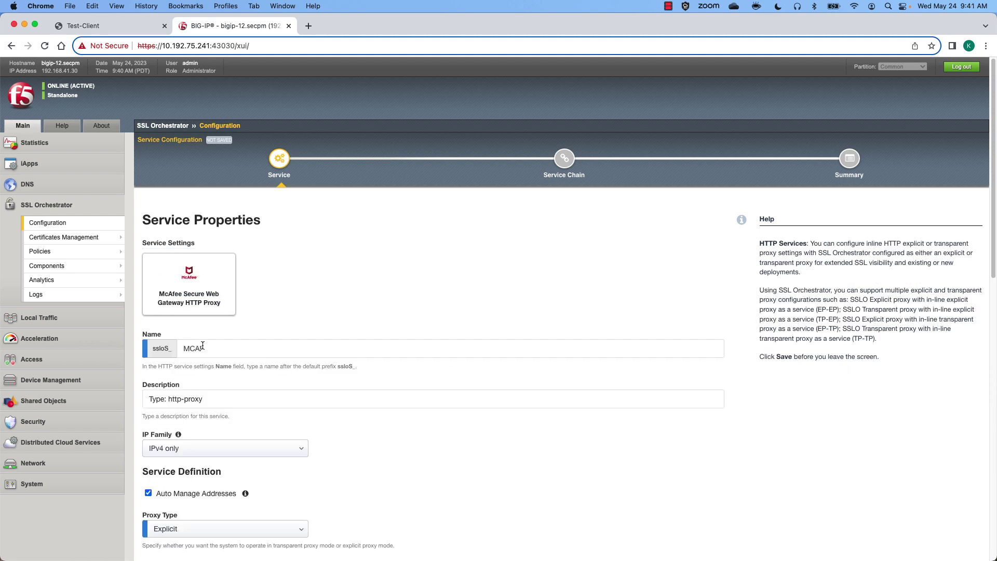
drag(223, 349, 166, 345)
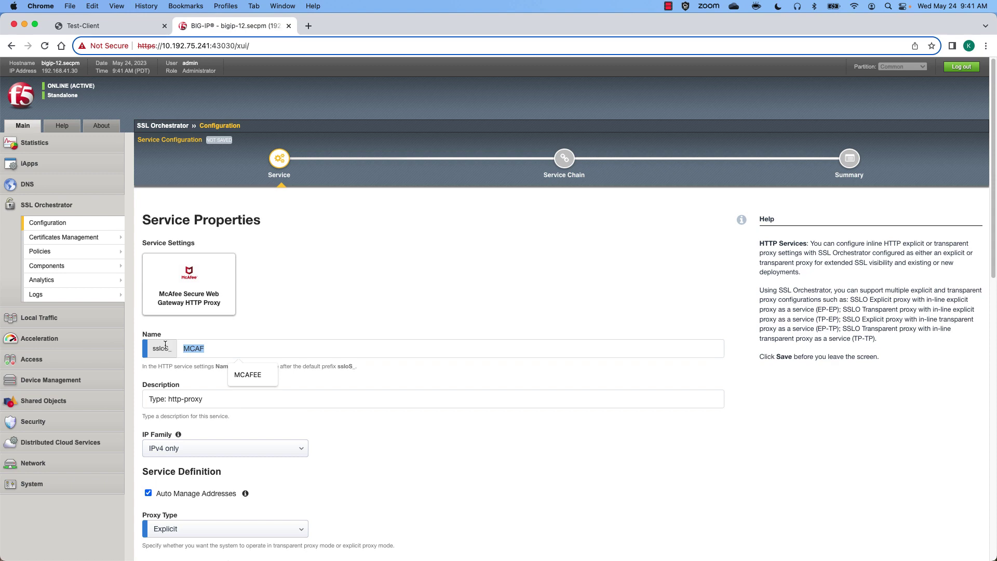
text(MWG)
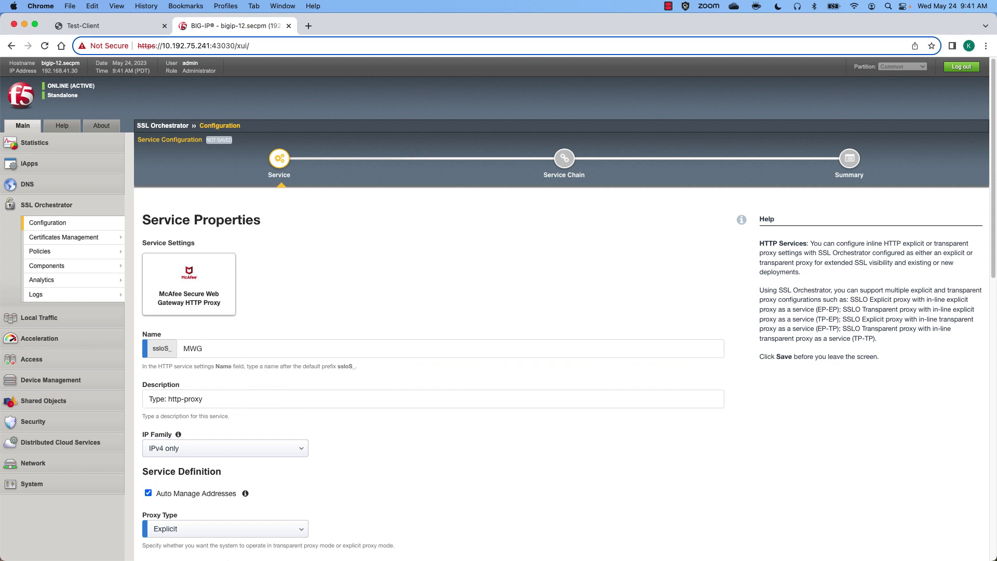
Disable Auto Manage Addresses in the service definition and set the proxy type to Transparent.
scroll(409, 463, down, 5)
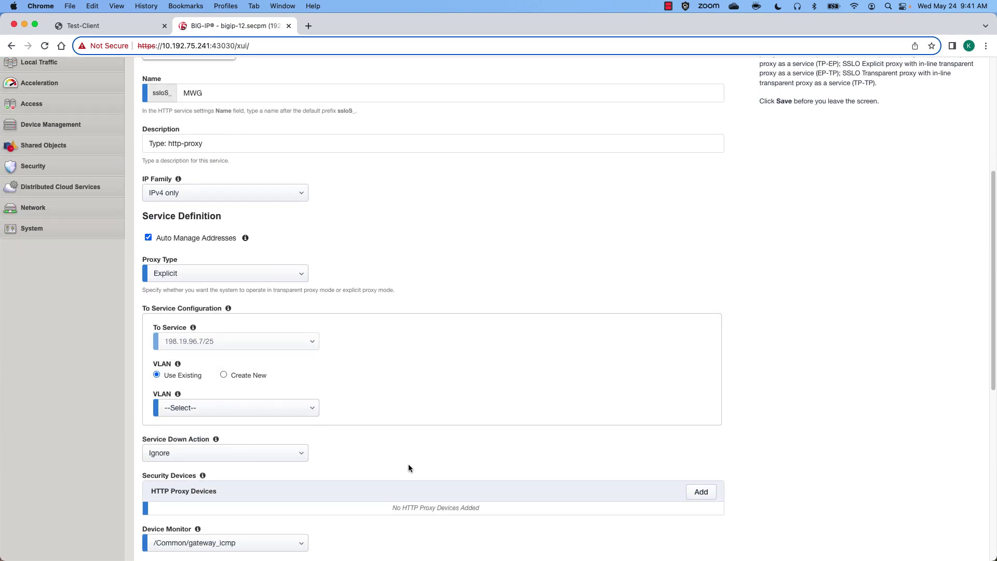
click(148, 238)
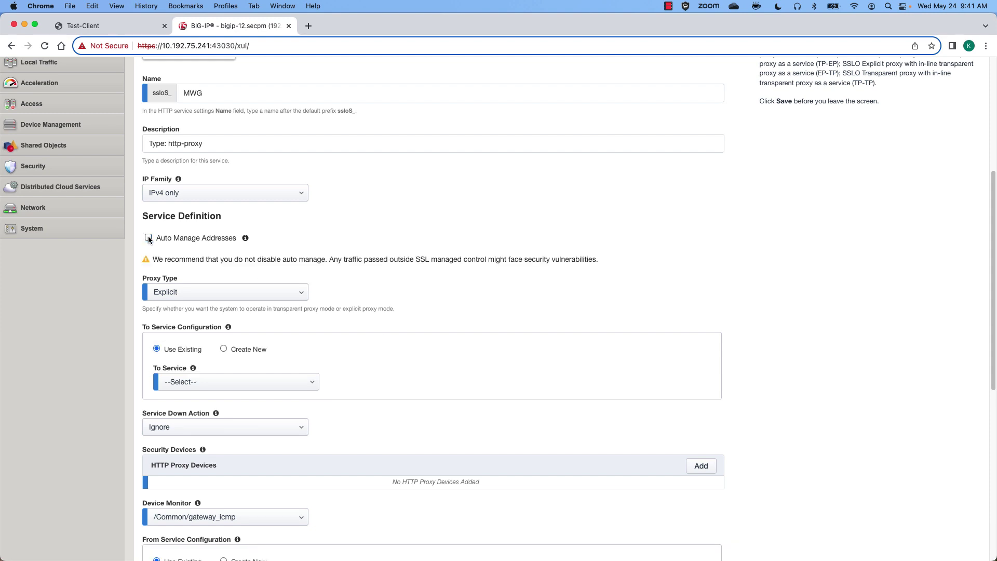
click(293, 298)
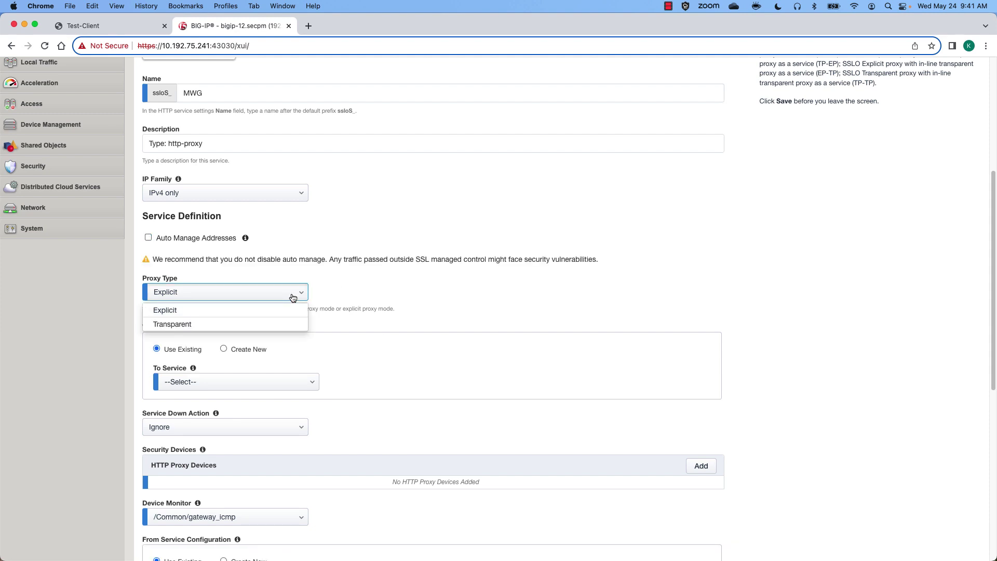
click(189, 324)
Set the existing To Service address to 10.0.0.1/24 in the To Service Configuration.
scroll(363, 307, down, 3)
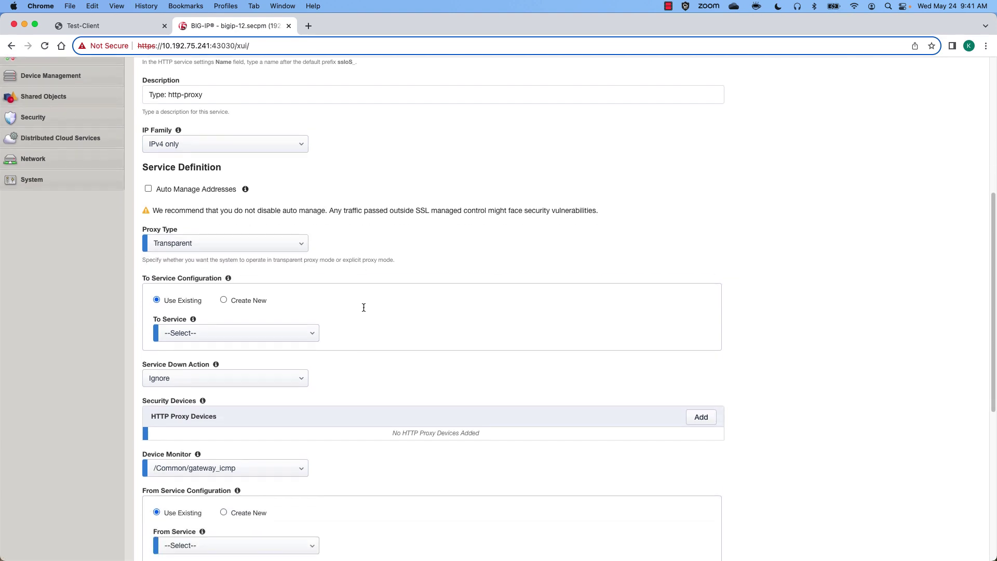
click(310, 276)
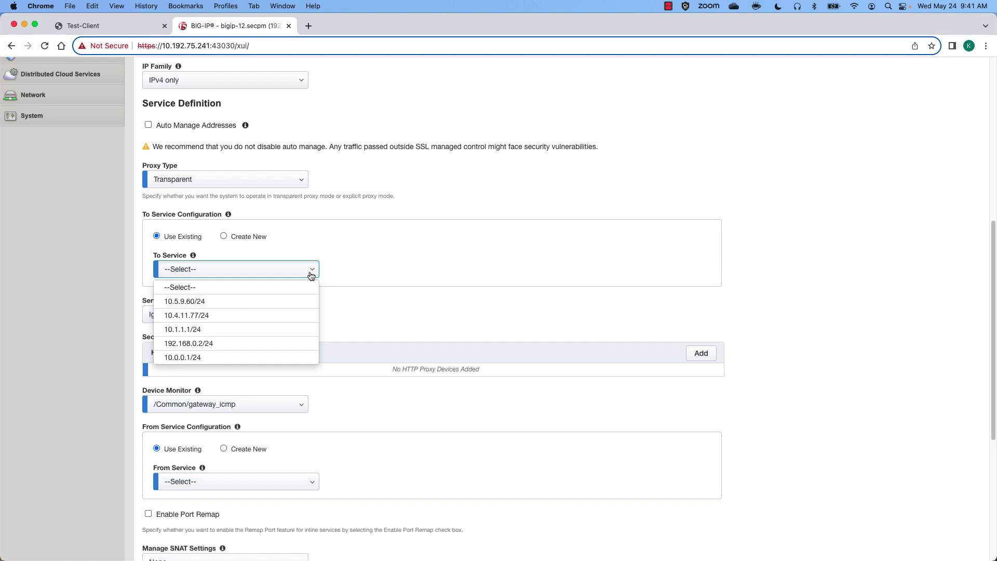
click(190, 358)
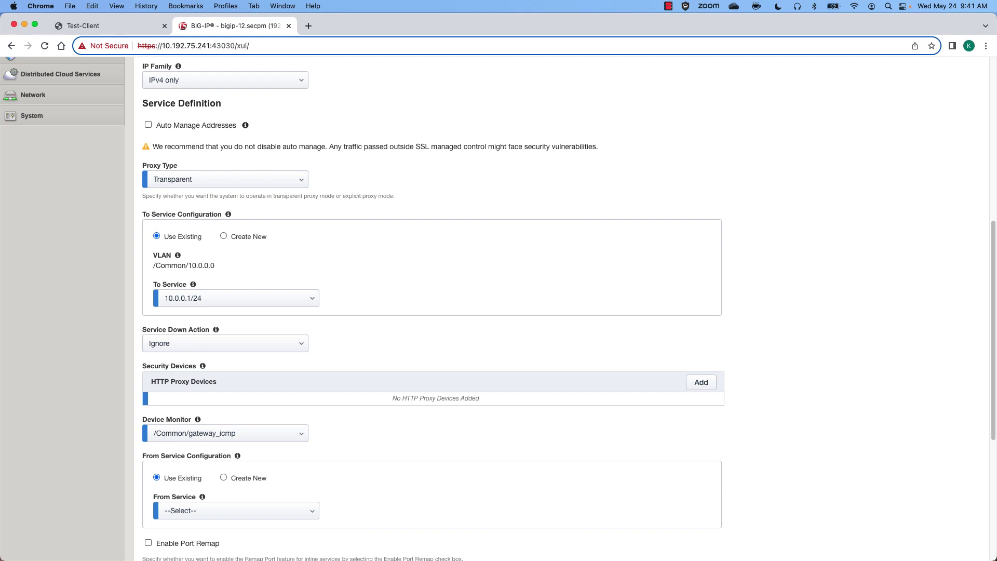
Add an HTTP proxy security device with the IP address 10.0.0.55.
click(701, 382)
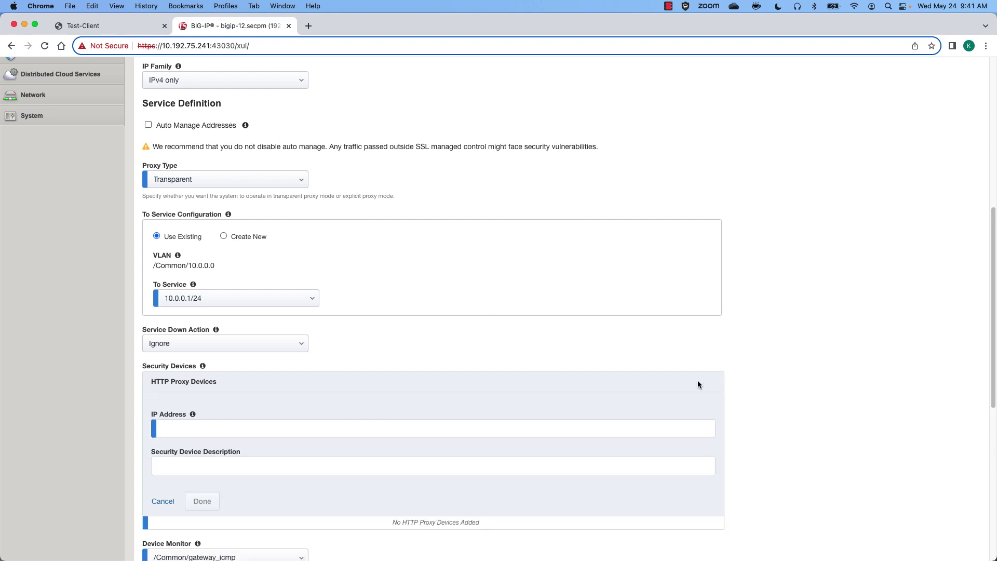
click(428, 433)
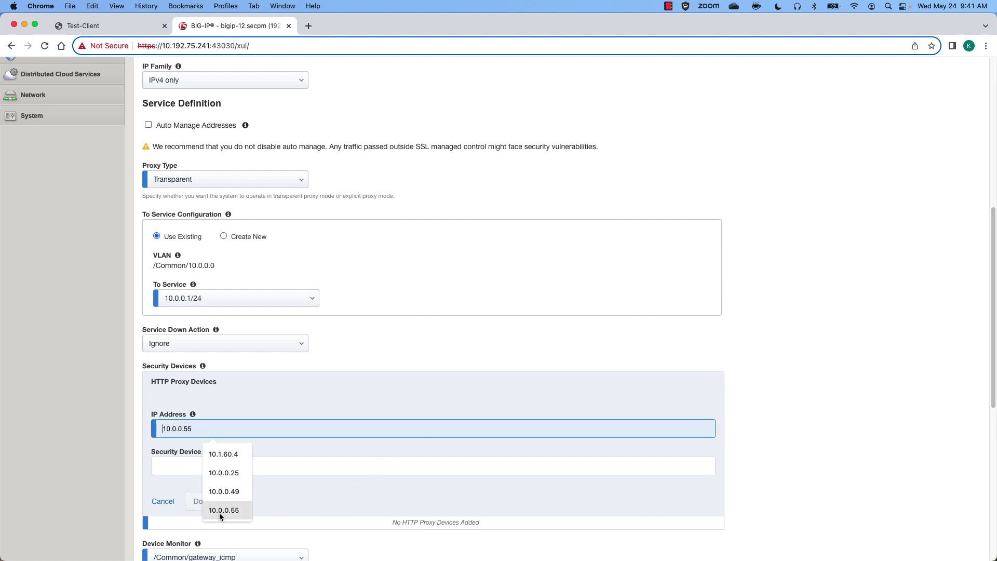
click(241, 510)
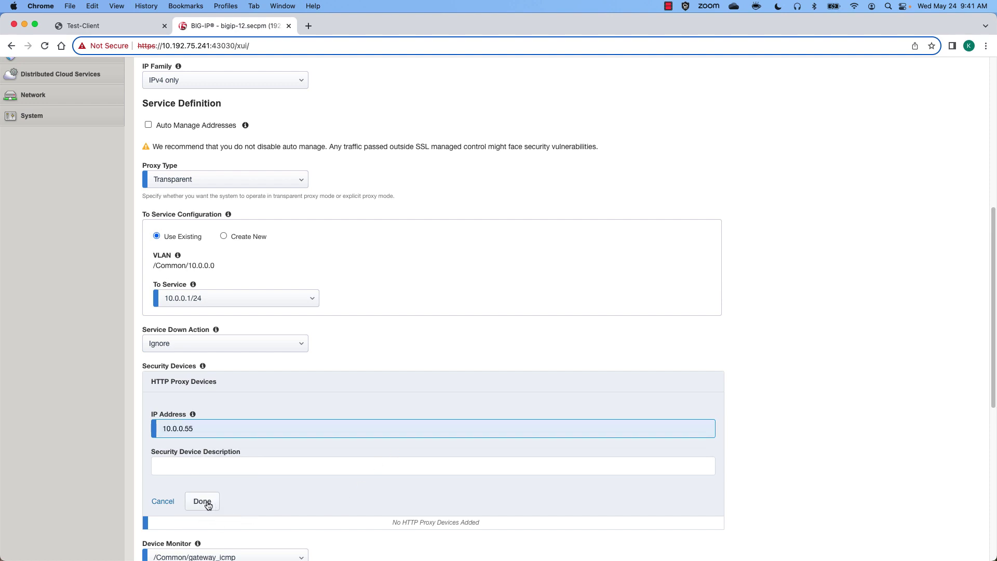
click(207, 502)
Set the existing From Service address to 10.1.1.1/24 and enable port remap with the default port 80.
scroll(774, 436, down, 10)
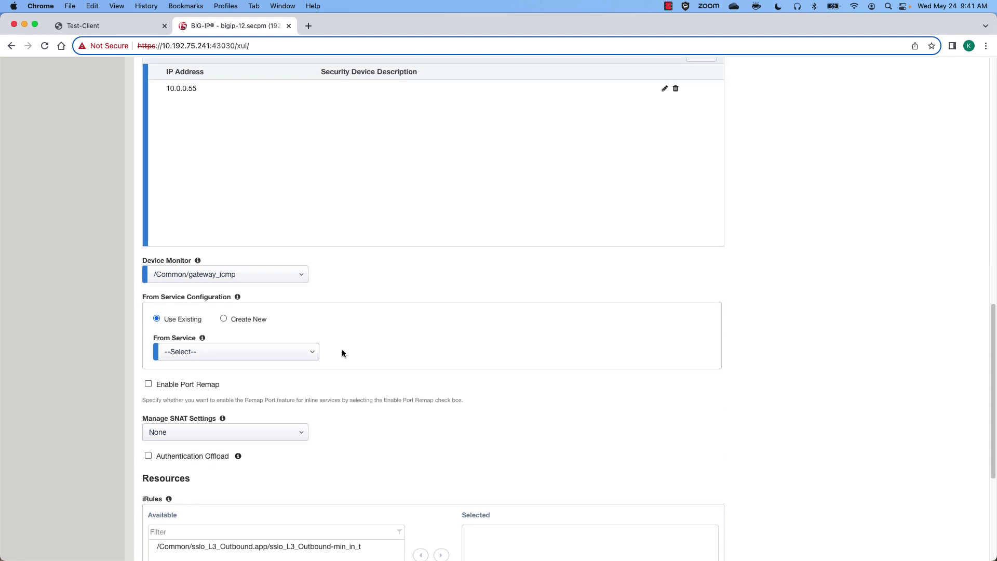
click(312, 355)
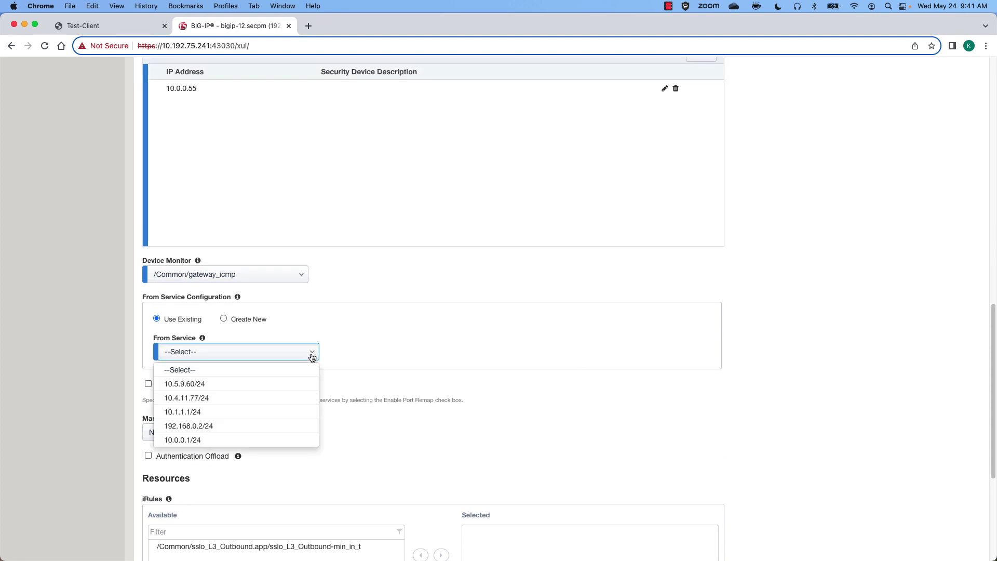
click(192, 413)
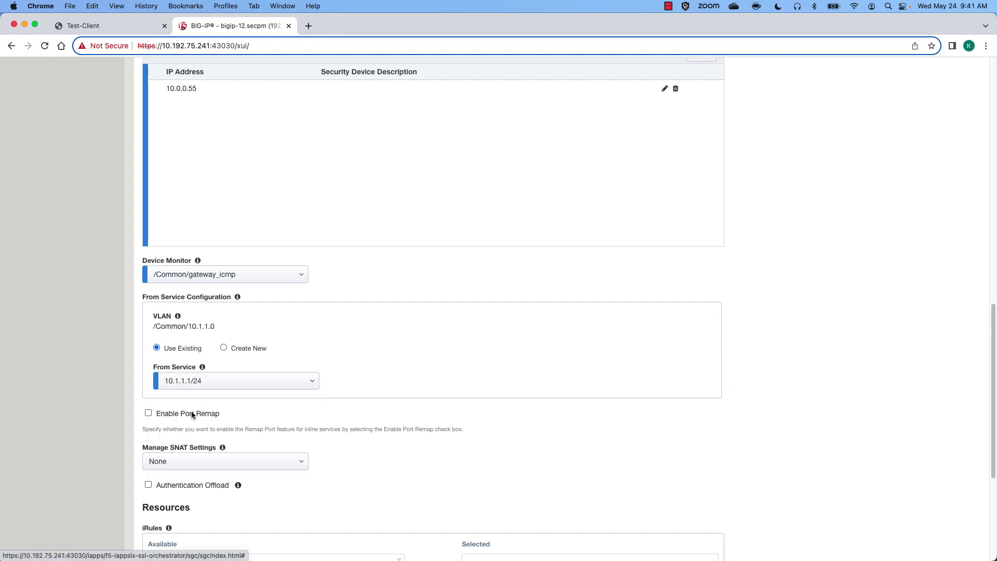
click(149, 413)
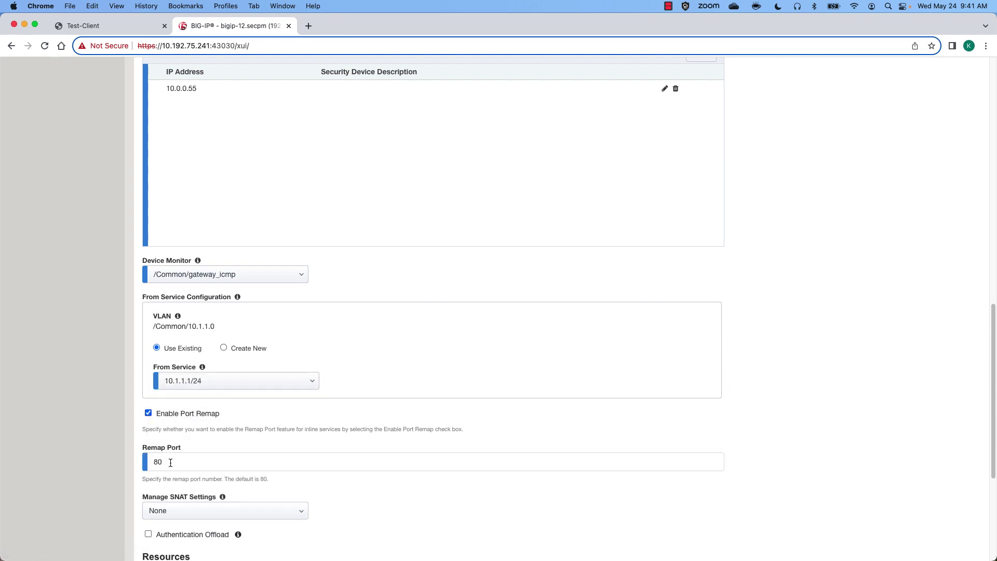
scroll(418, 444, down, 3)
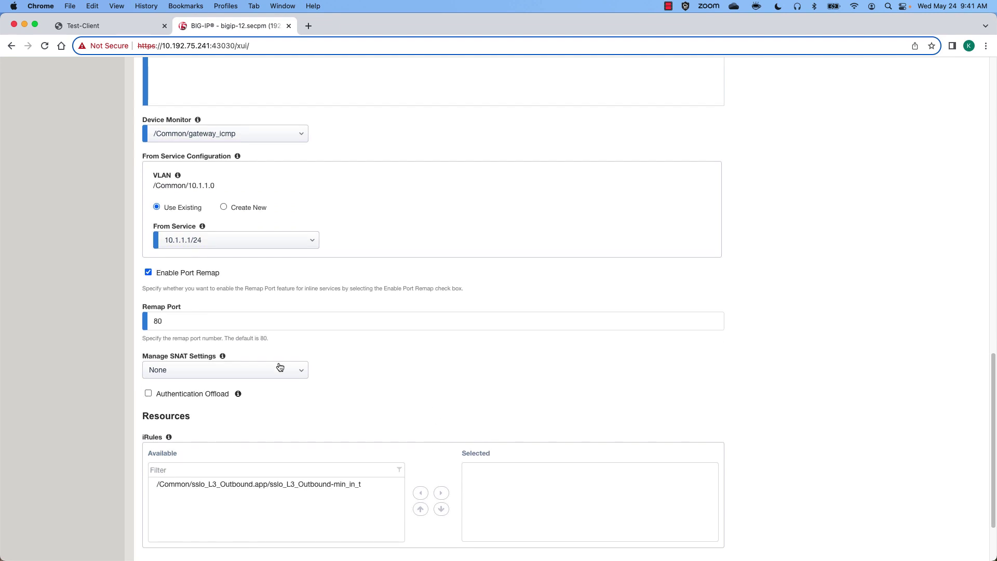
Set the service's SNAT to Auto Map, then save the service definition and continue to the service chain list.
click(253, 370)
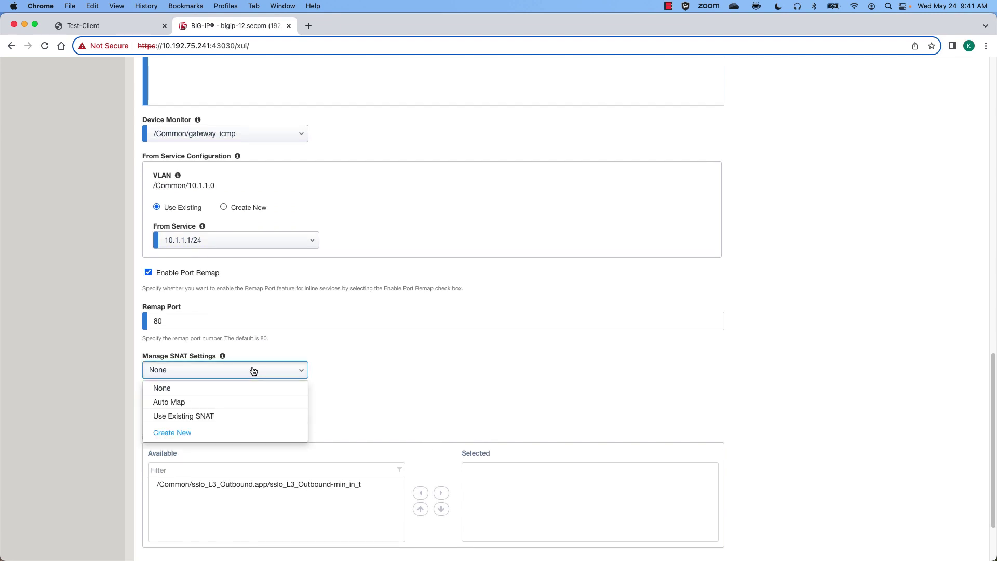
click(248, 400)
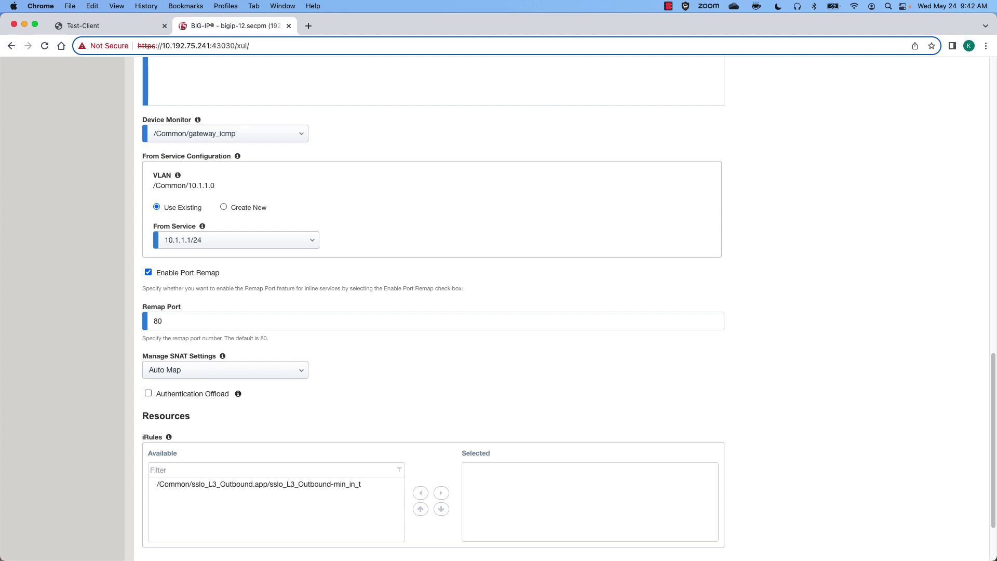
scroll(484, 311, down, 3)
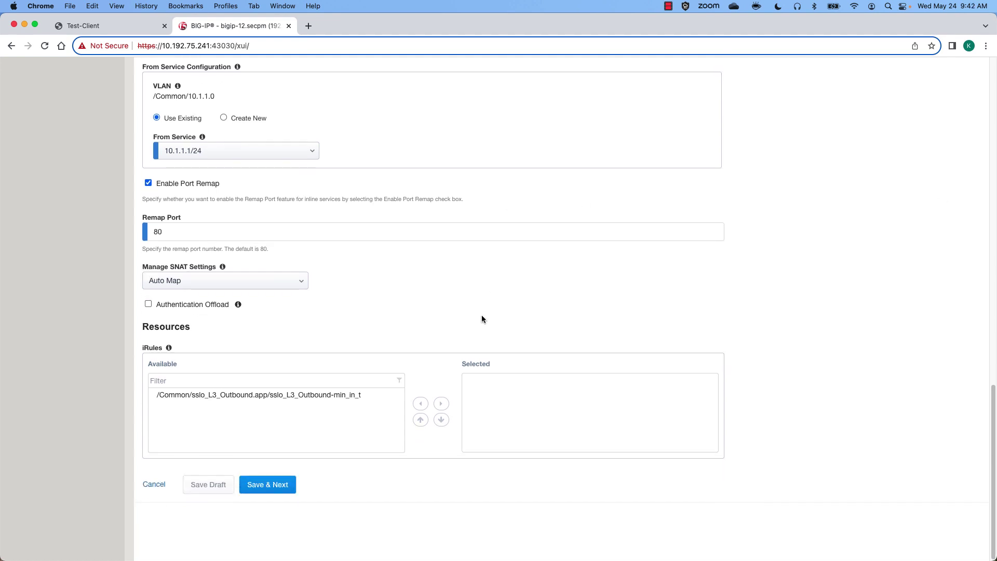
click(260, 481)
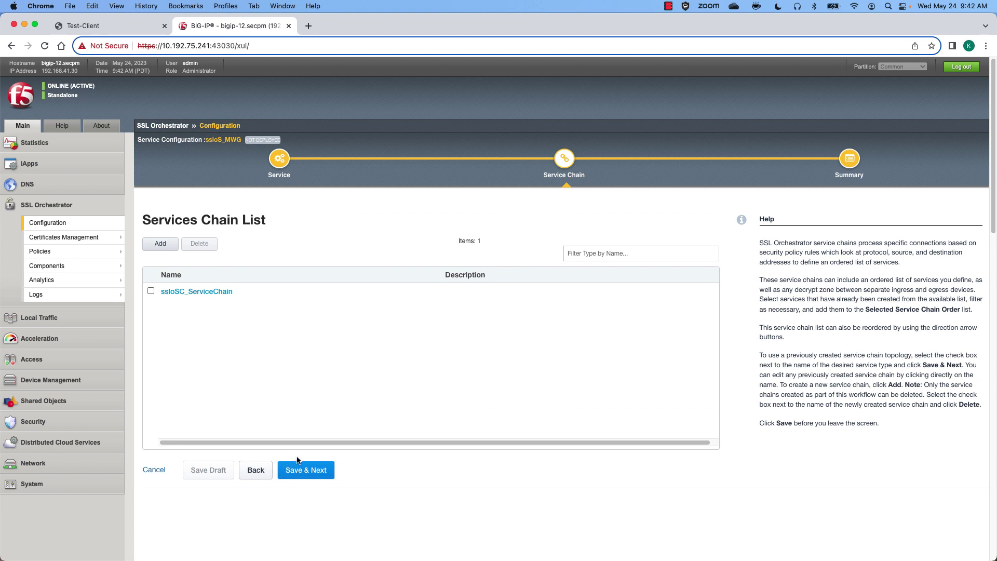
Add ssloS_MWG to the selected services of ssloSC_ServiceChain and save the chain, accepting the effect on the referencing security policy.
click(205, 291)
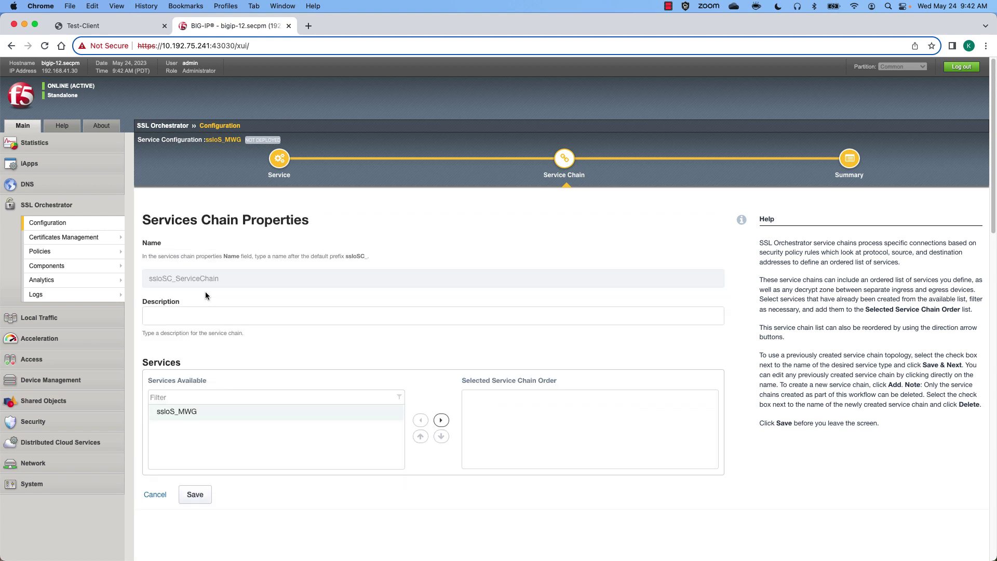
click(440, 421)
click(193, 498)
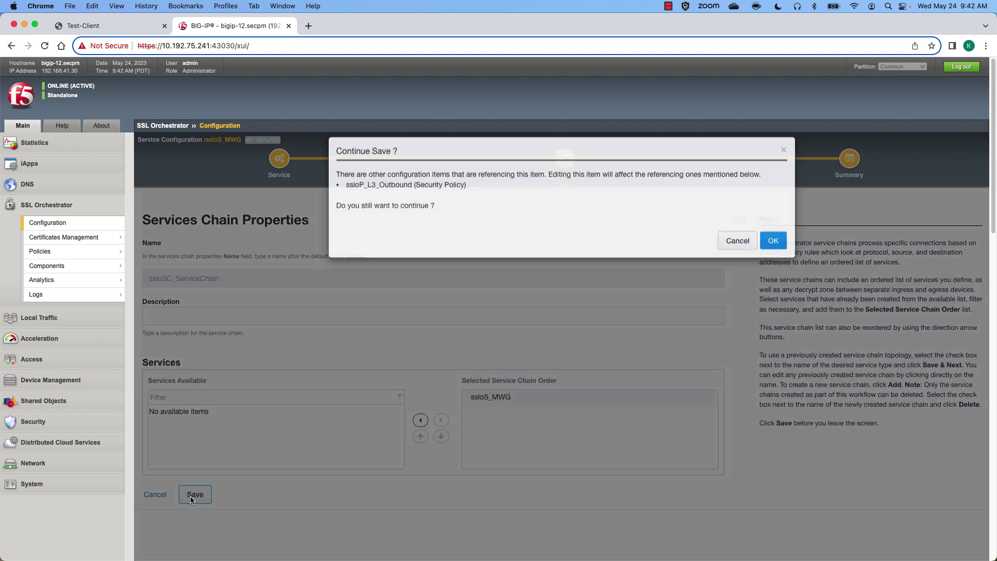
click(774, 253)
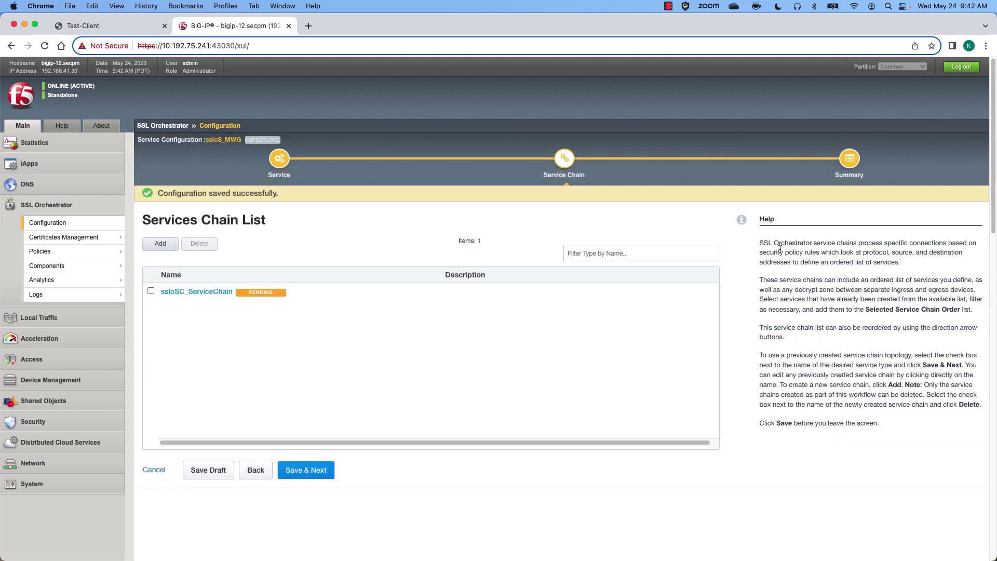
Save the service chain selection, deploy the MWG service configuration and close the deployment notice.
click(302, 477)
click(297, 322)
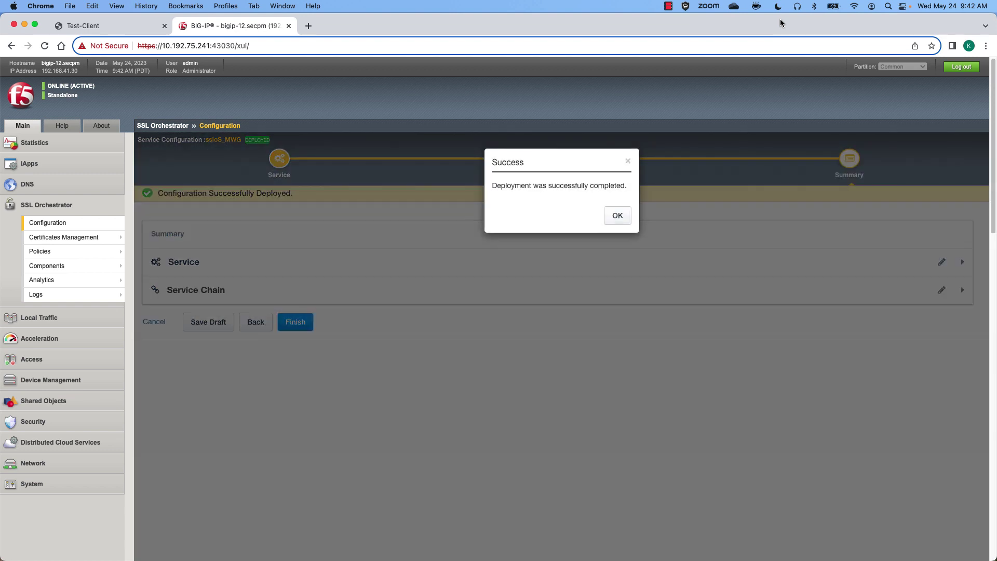
click(617, 216)
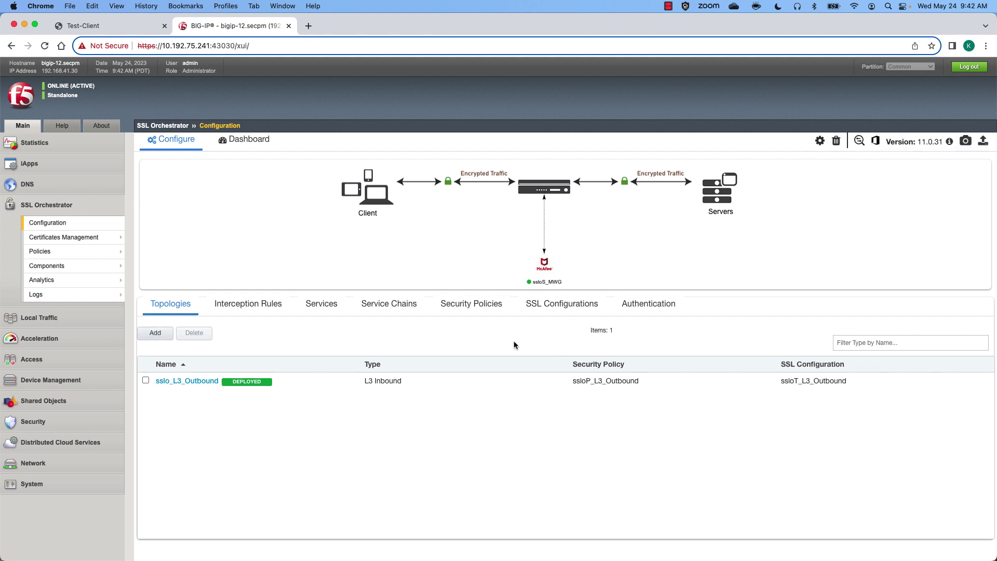
Examine the status of the deployed ssloS_MWG service and its pool members in the services list.
click(318, 304)
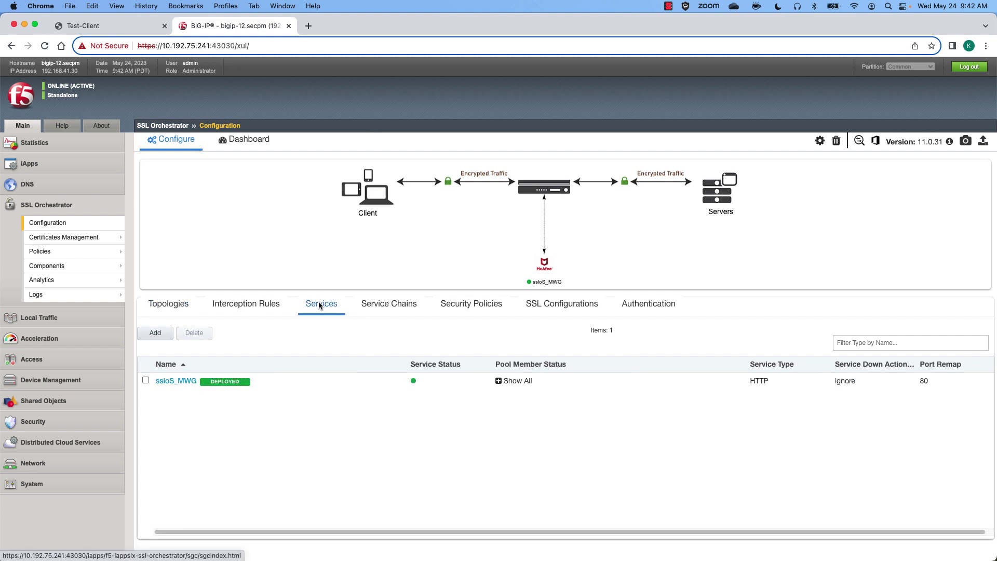
click(499, 381)
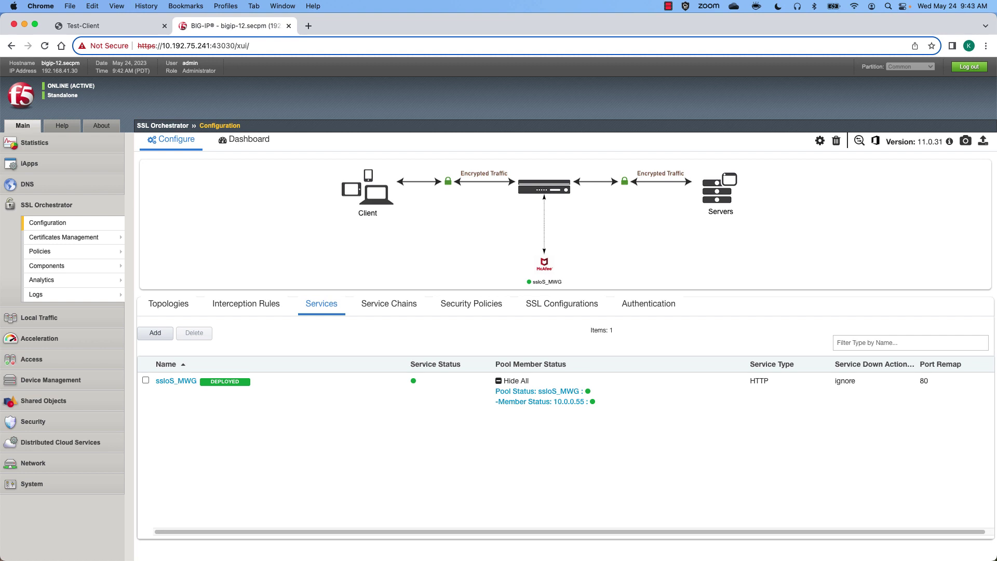
click(120, 29)
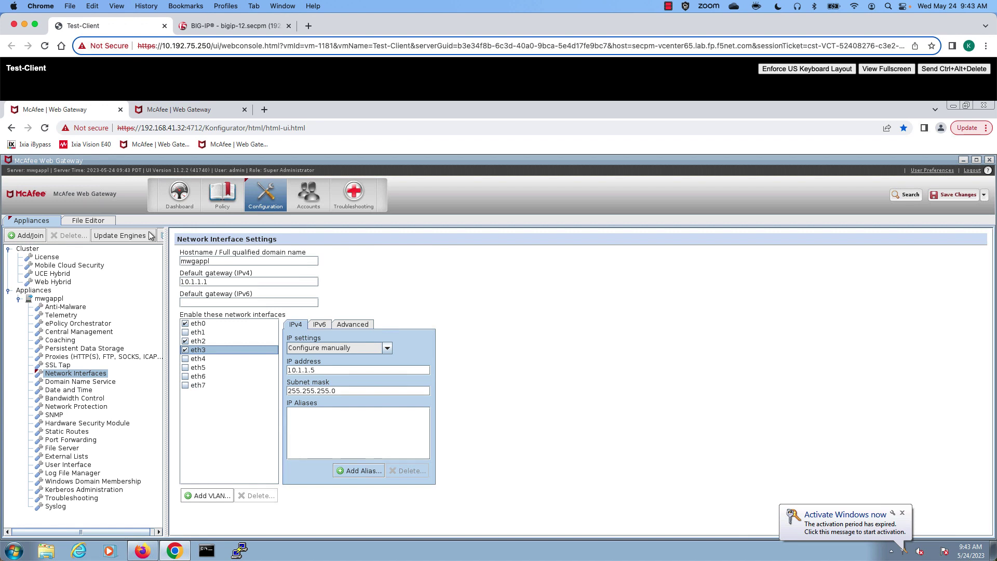
click(184, 552)
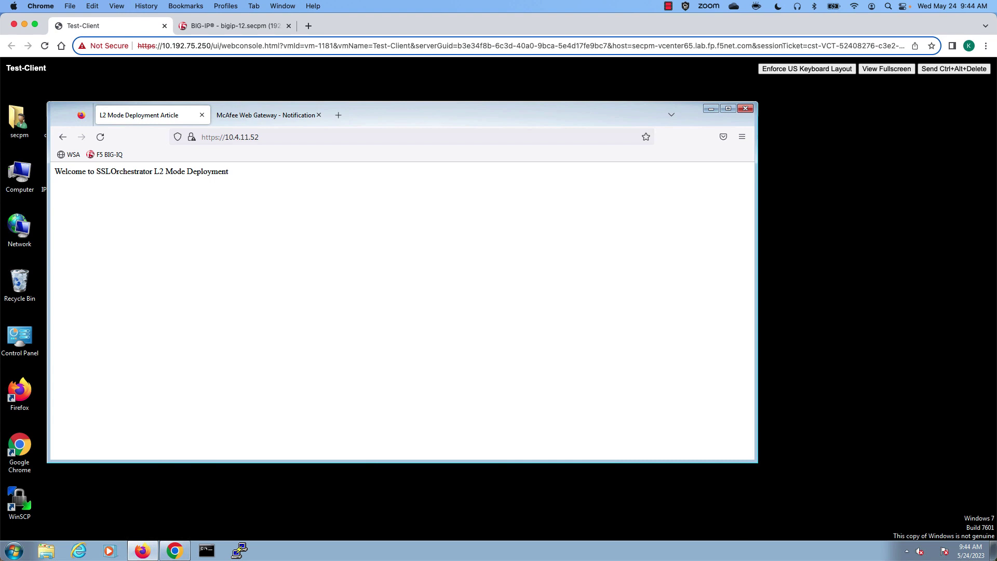
click(100, 138)
click(269, 114)
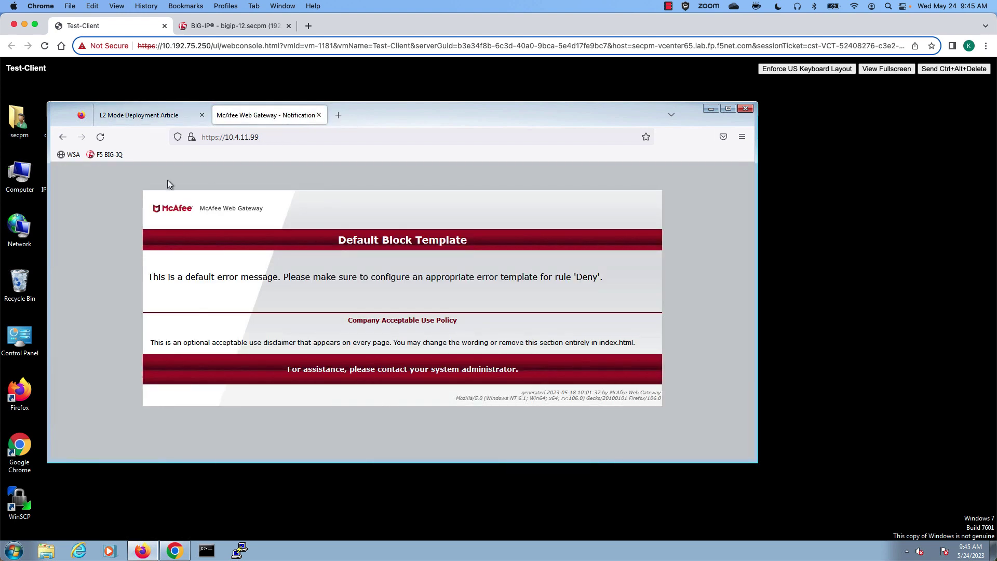
click(100, 139)
click(101, 139)
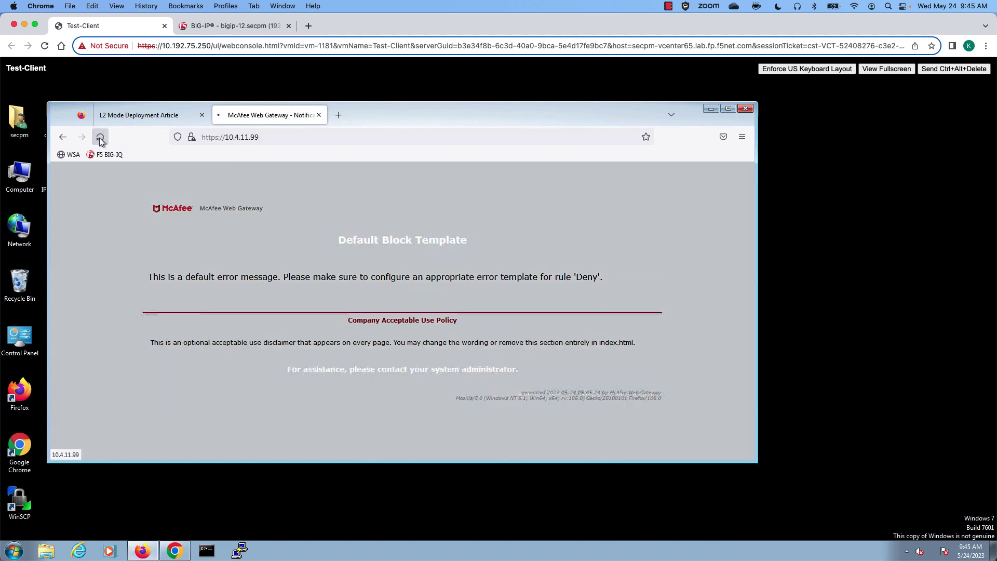